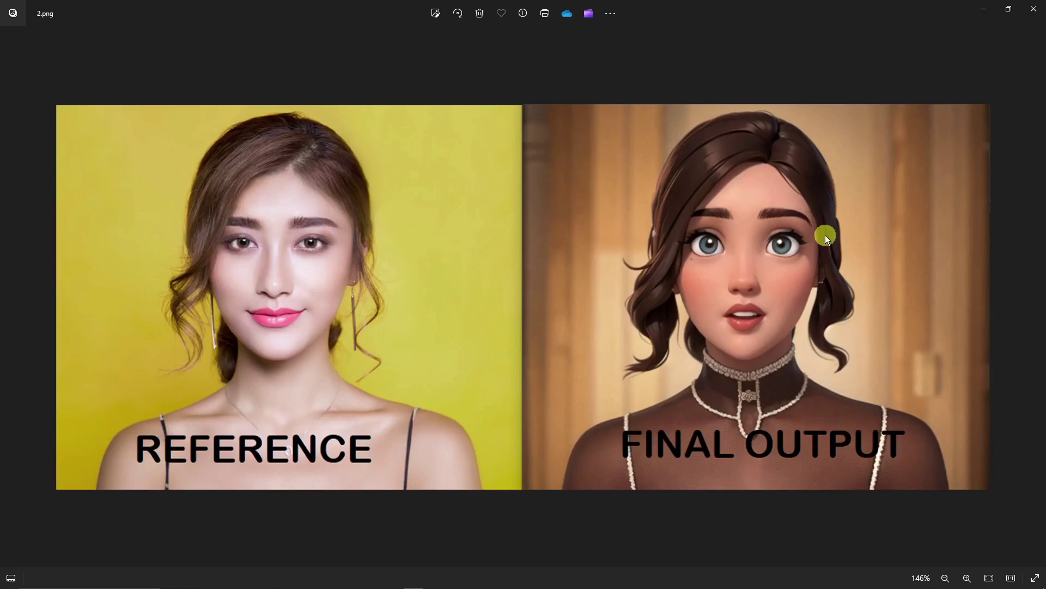
- Flip between the comparison images Untitled.png and 2.png
{"action": "scroll", "coordinate": [243, 252], "scroll_direction": "up", "scroll_amount": 1}
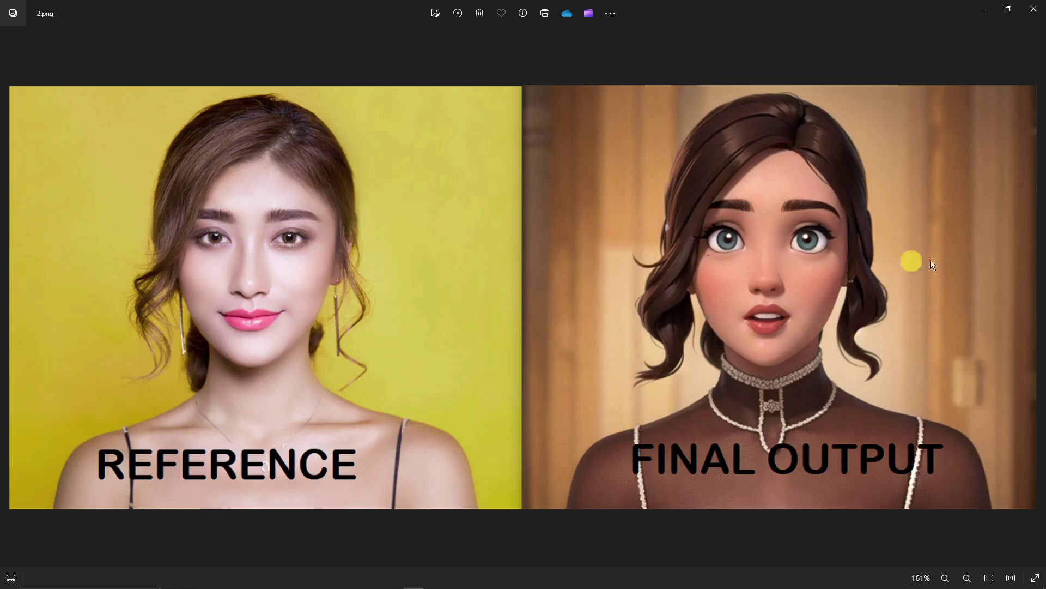
{"action": "left_click", "coordinate": [1035, 295]}
{"action": "scroll", "coordinate": [619, 286], "scroll_direction": "up", "scroll_amount": 4}
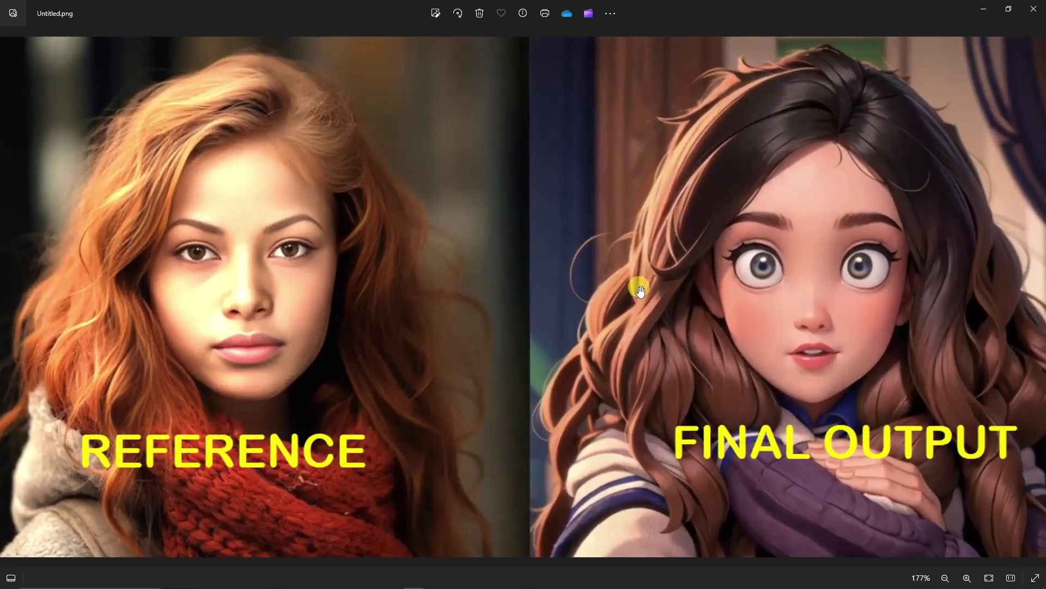
{"action": "scroll", "coordinate": [640, 291], "scroll_direction": "down", "scroll_amount": 1}
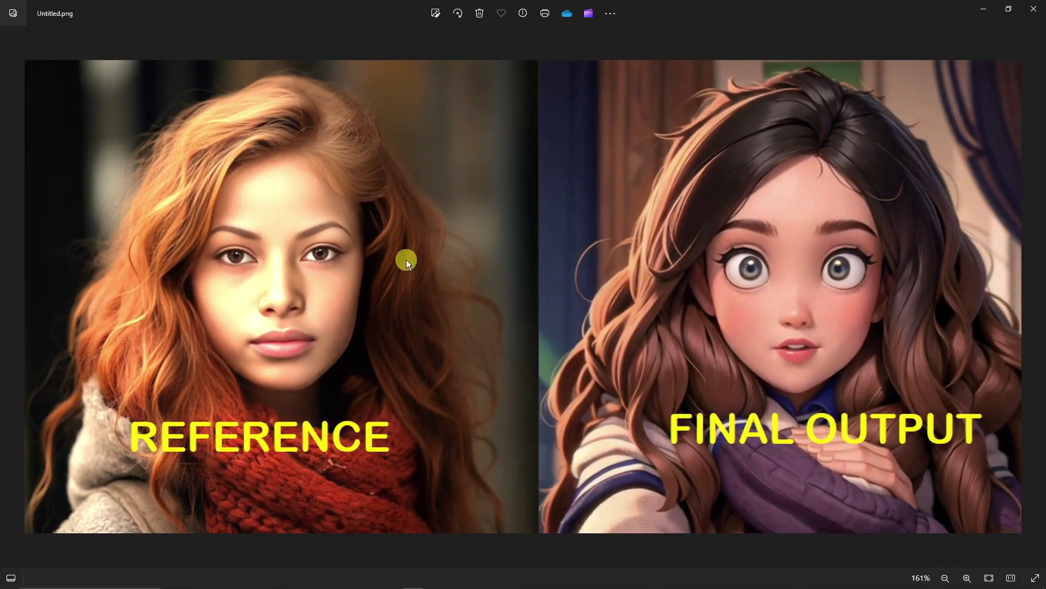
{"action": "left_click", "coordinate": [12, 298]}
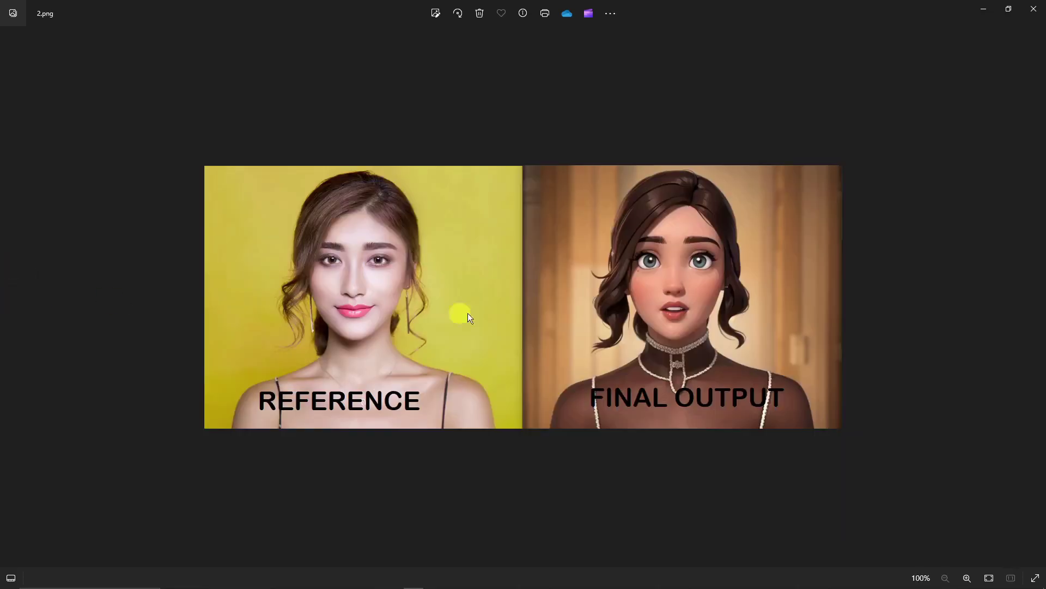
{"action": "scroll", "coordinate": [498, 316], "scroll_direction": "up", "scroll_amount": 3}
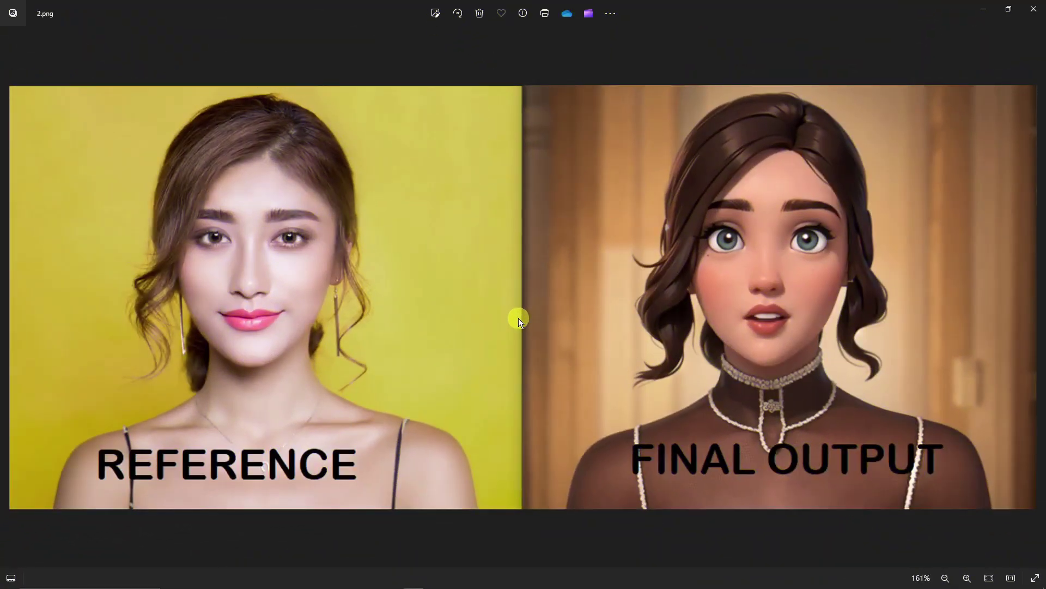
- Scroll the generation history to the Pixar-style 'a brown hair woman' portrait
{"action": "scroll", "coordinate": [520, 321], "scroll_direction": "down", "scroll_amount": 1}
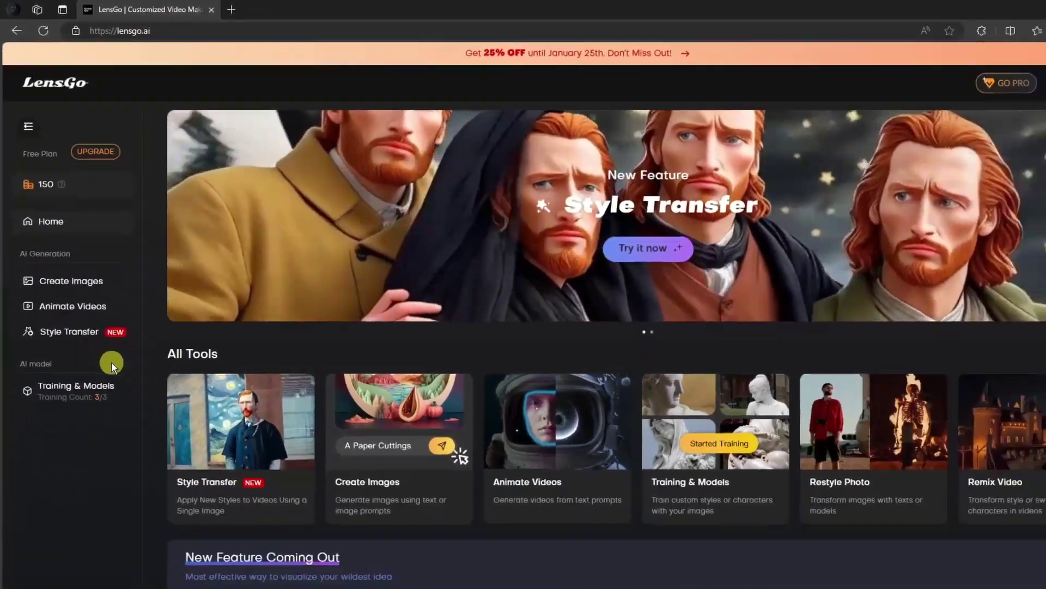
{"action": "scroll", "coordinate": [145, 380], "scroll_direction": "down", "scroll_amount": 5}
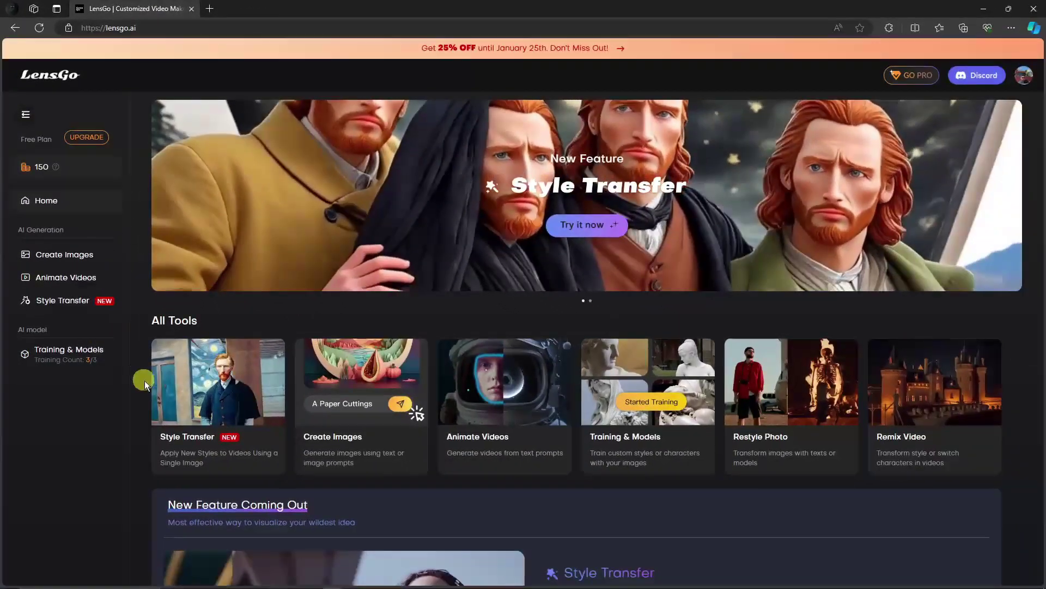
{"action": "scroll", "coordinate": [176, 381], "scroll_direction": "down", "scroll_amount": 4}
{"action": "scroll", "coordinate": [177, 380], "scroll_direction": "up", "scroll_amount": 9}
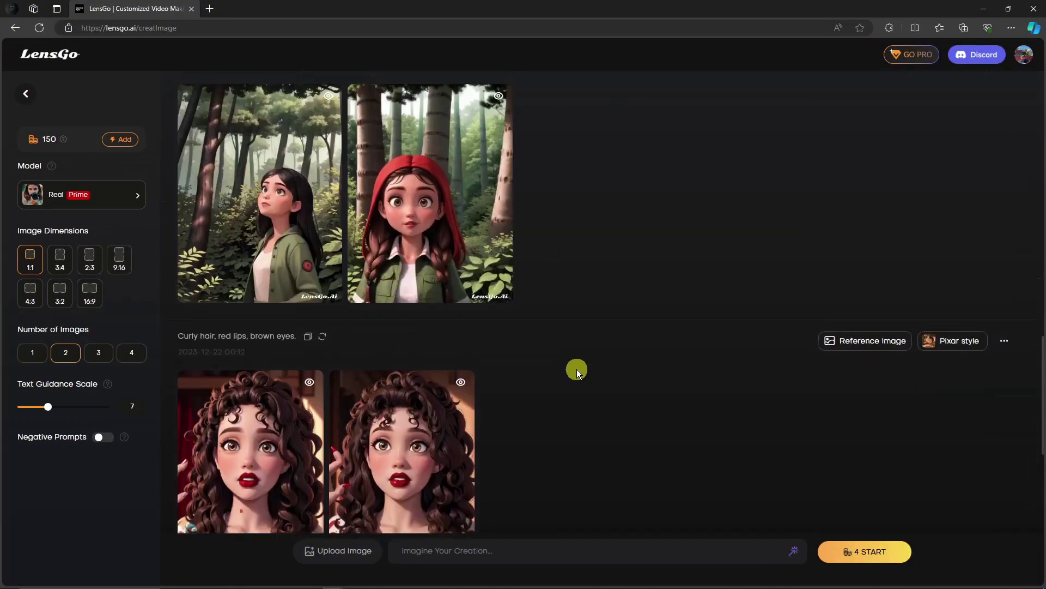
{"action": "scroll", "coordinate": [578, 368], "scroll_direction": "up", "scroll_amount": 2}
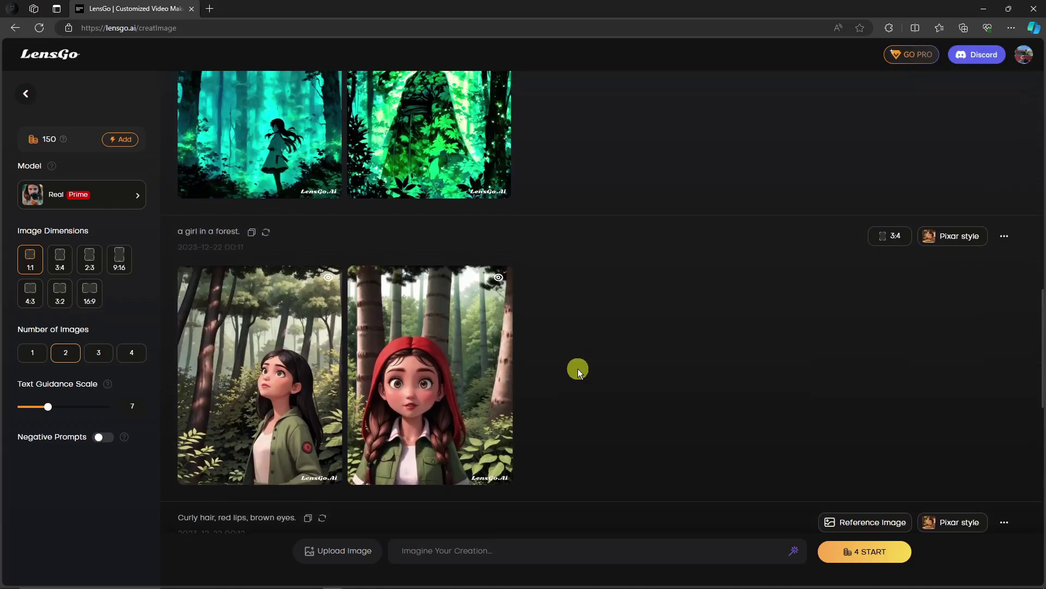
{"action": "scroll", "coordinate": [578, 369], "scroll_direction": "down", "scroll_amount": 6}
{"action": "scroll", "coordinate": [578, 368], "scroll_direction": "up", "scroll_amount": 10}
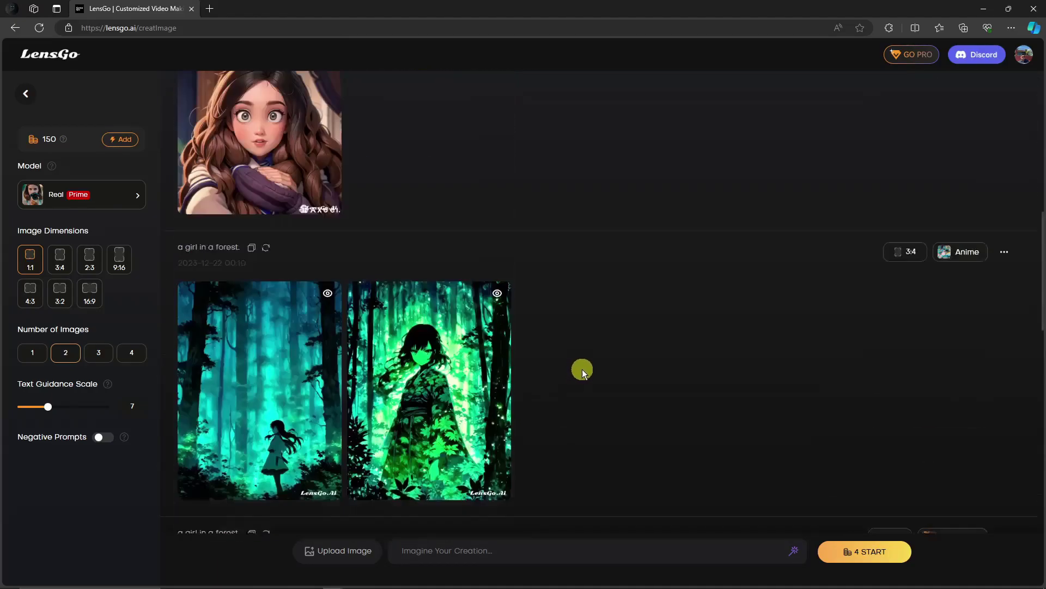
{"action": "scroll", "coordinate": [582, 370], "scroll_direction": "up", "scroll_amount": 10}
{"action": "scroll", "coordinate": [582, 369], "scroll_direction": "down", "scroll_amount": 6}
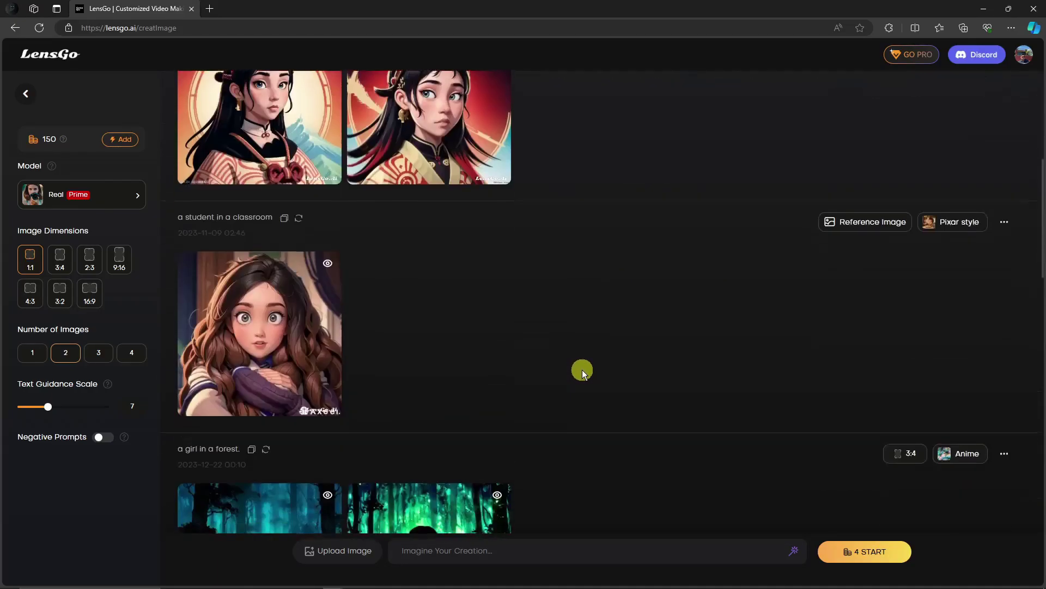
{"action": "scroll", "coordinate": [582, 369], "scroll_direction": "down", "scroll_amount": 10}
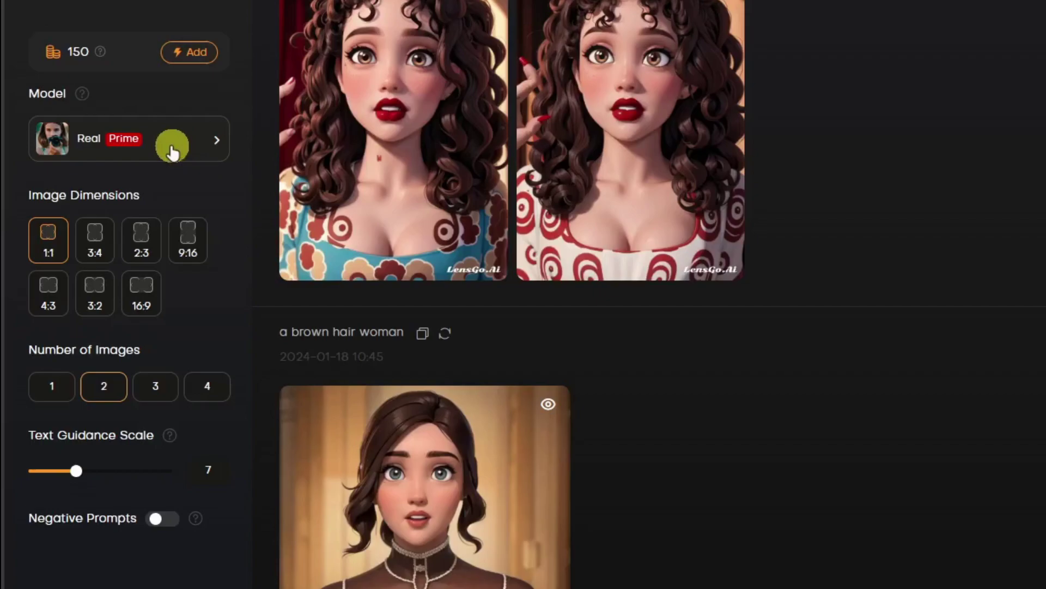
- Switch the model to Pixar style at 0.65 weight, keeping 2 images per run
{"action": "left_click", "coordinate": [172, 152]}
{"action": "scroll", "coordinate": [552, 289], "scroll_direction": "down", "scroll_amount": 3}
{"action": "scroll", "coordinate": [550, 289], "scroll_direction": "down", "scroll_amount": 2}
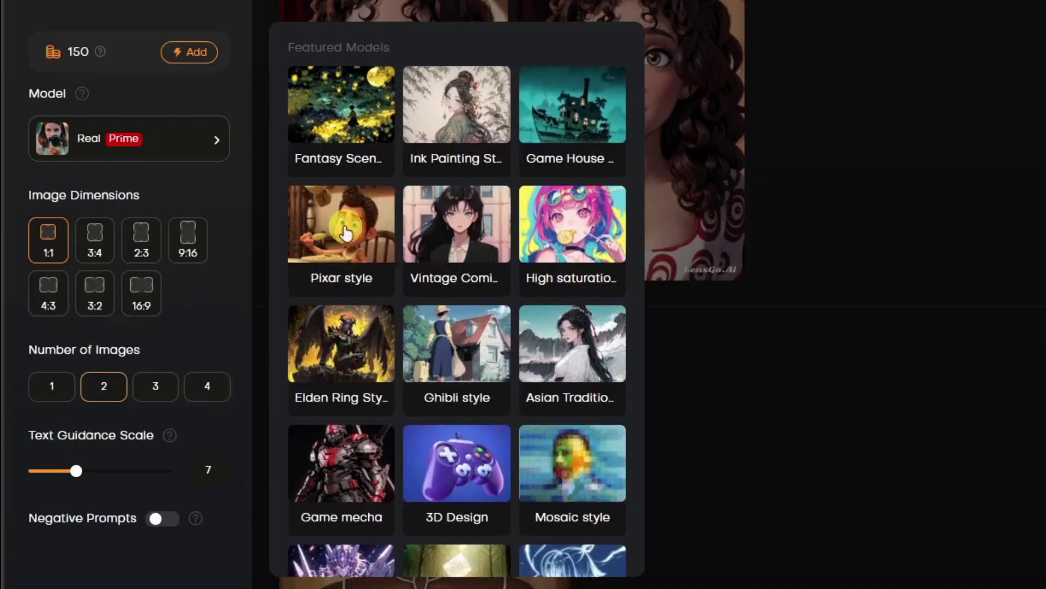
{"action": "left_click", "coordinate": [353, 229]}
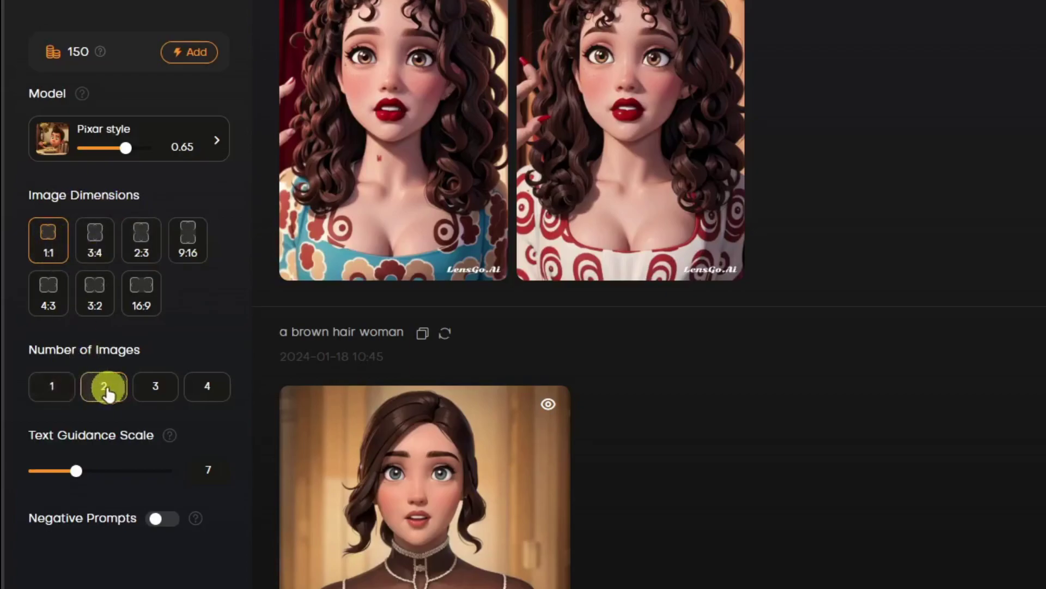
{"action": "left_click", "coordinate": [55, 388]}
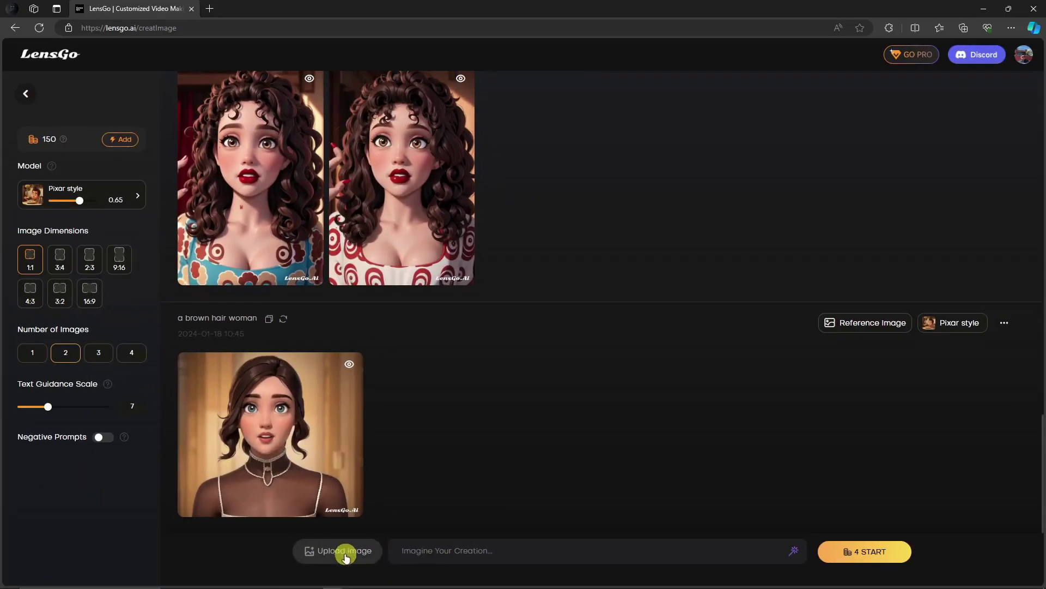
- Upload the woman's reference photo from the Downloads folder as the generation reference
{"action": "left_click", "coordinate": [345, 554]}
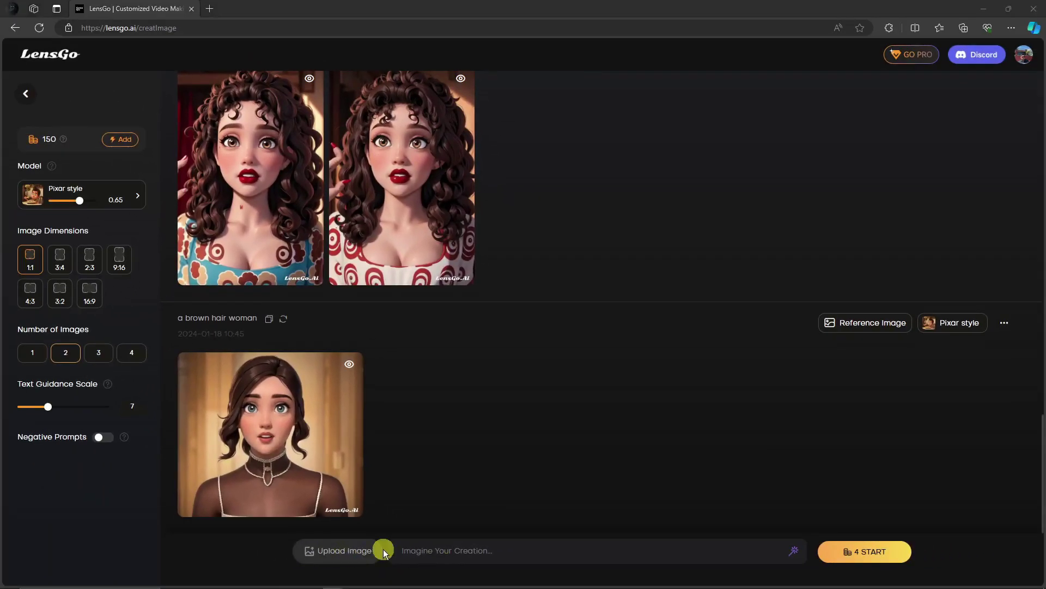
{"action": "scroll", "coordinate": [297, 279], "scroll_direction": "up", "scroll_amount": 3}
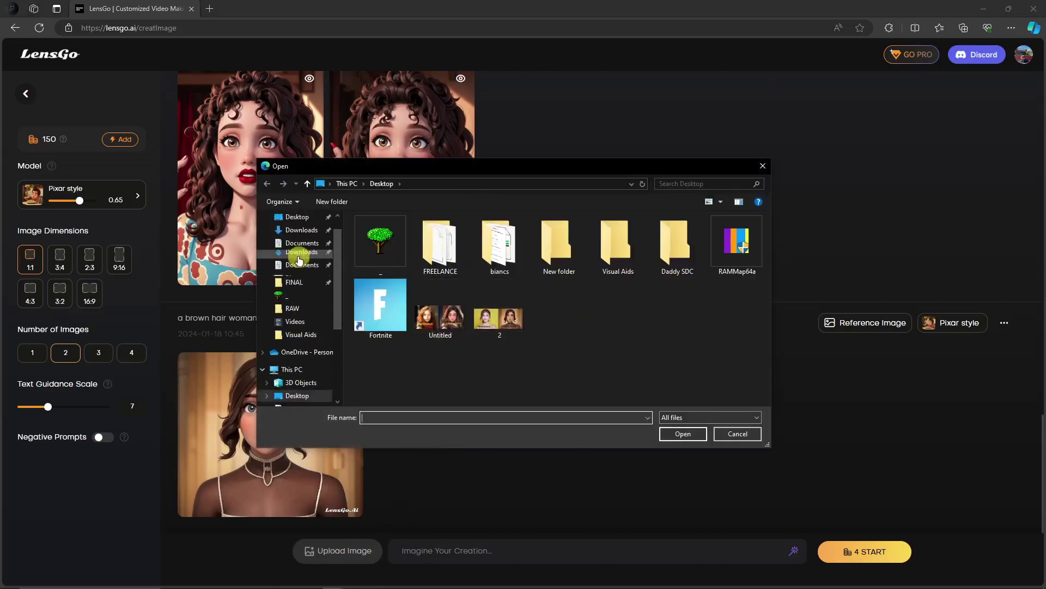
{"action": "left_click", "coordinate": [301, 252]}
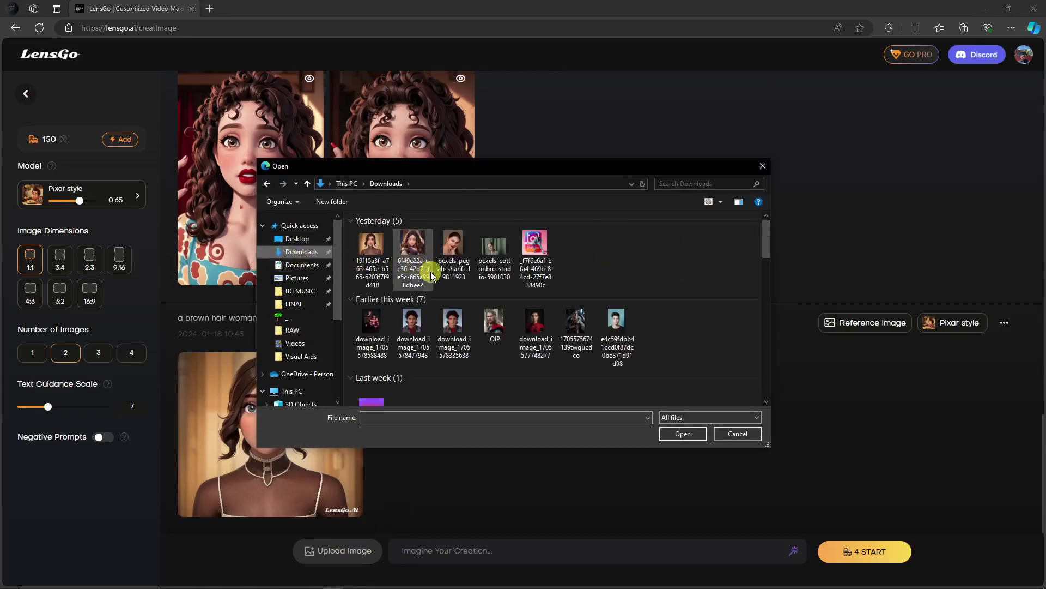
{"action": "scroll", "coordinate": [431, 272], "scroll_direction": "down", "scroll_amount": 6}
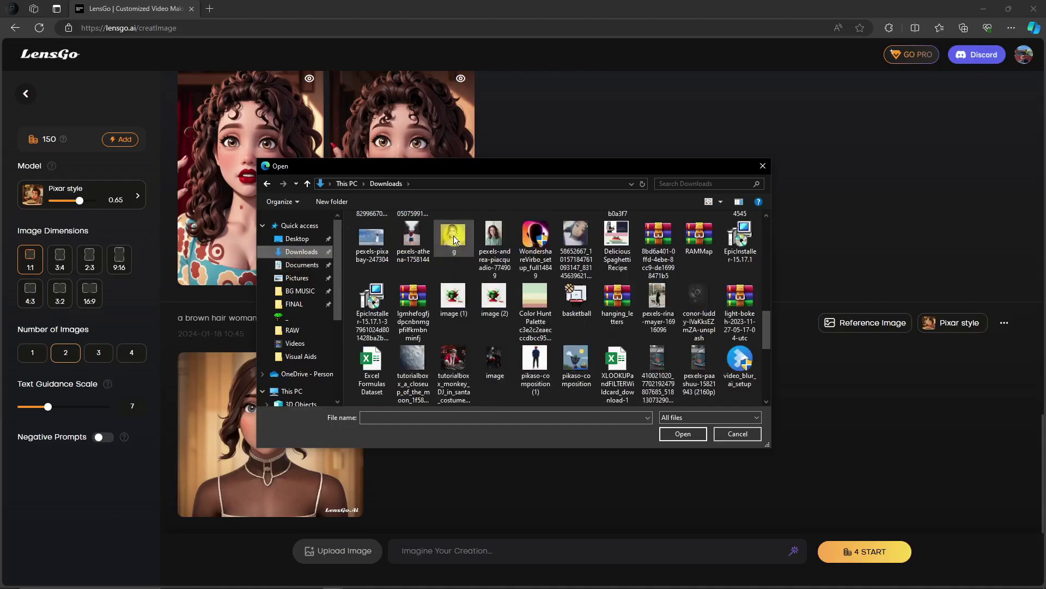
{"action": "double_click", "coordinate": [453, 235]}
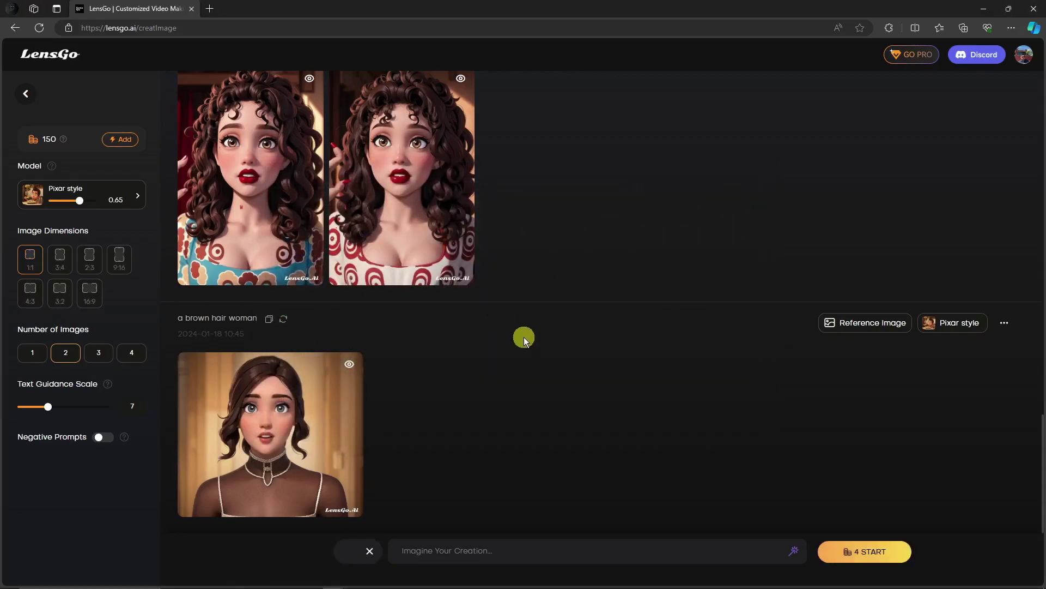
- Generate two Pixar portraits from the prompt 'cinematic, highly detailed.'
{"action": "left_click", "coordinate": [440, 550]}
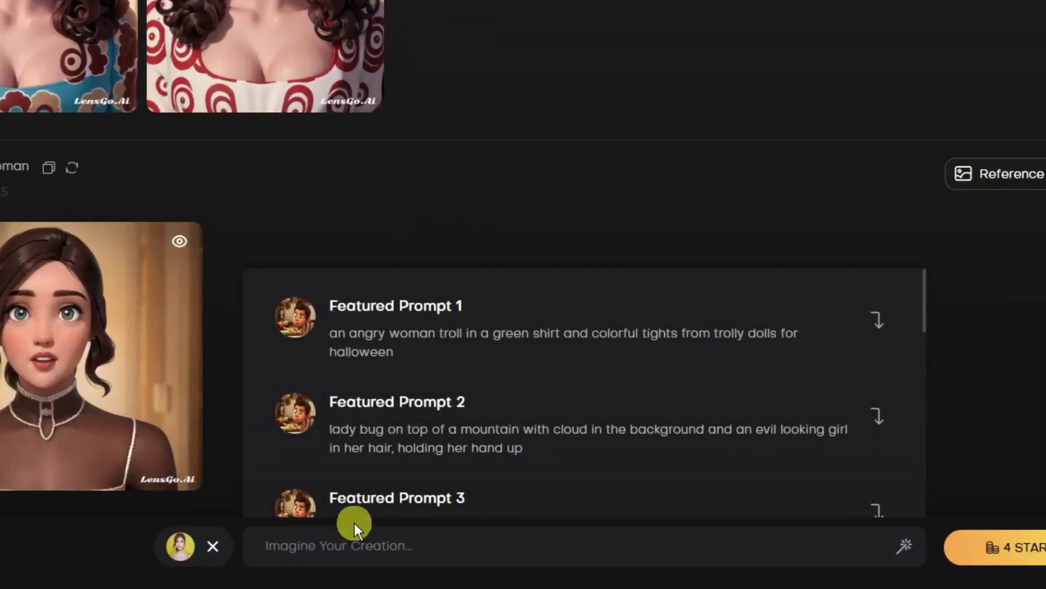
{"action": "left_click", "coordinate": [320, 542]}
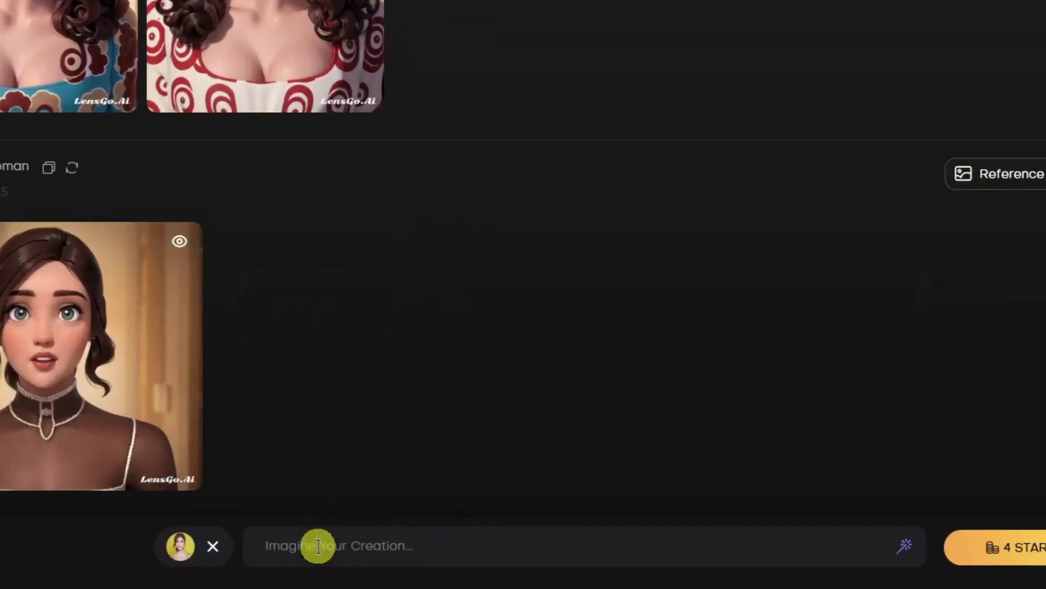
{"action": "type", "text": "cinematic, highly"}
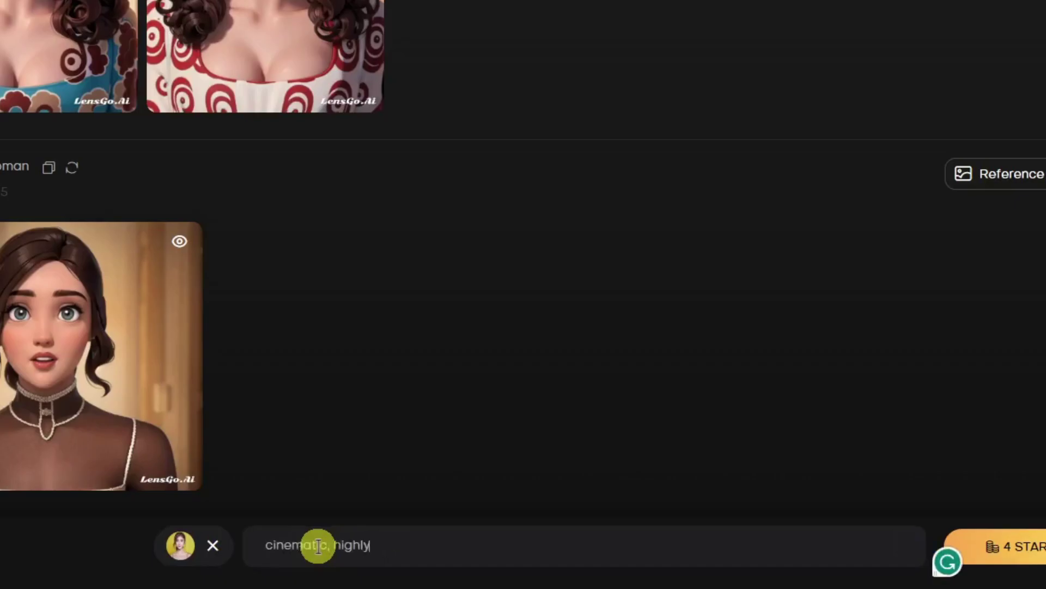
{"action": "type", "text": " detailed"}
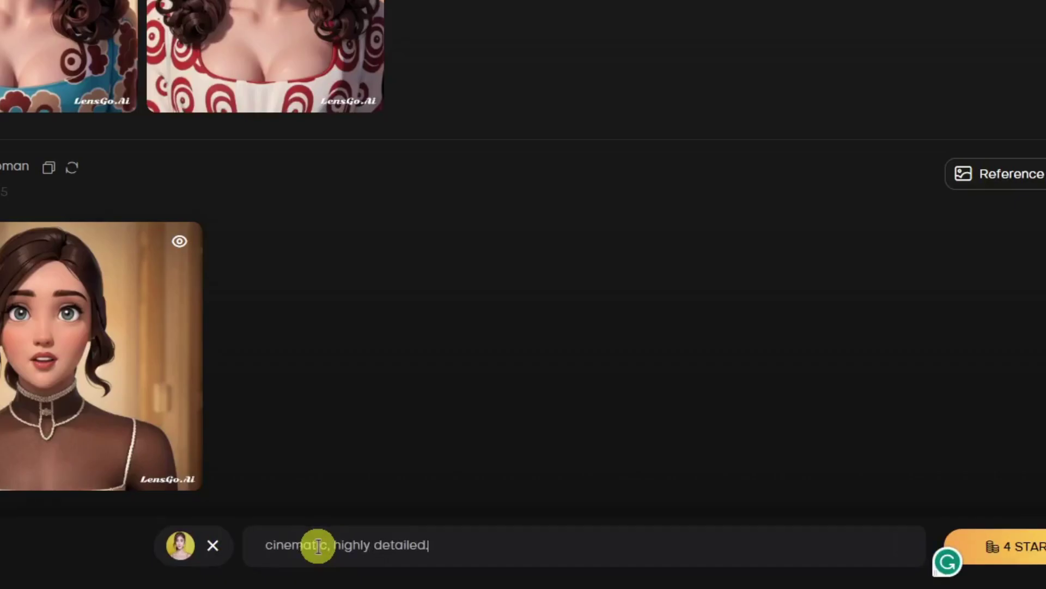
{"action": "type", "text": "."}
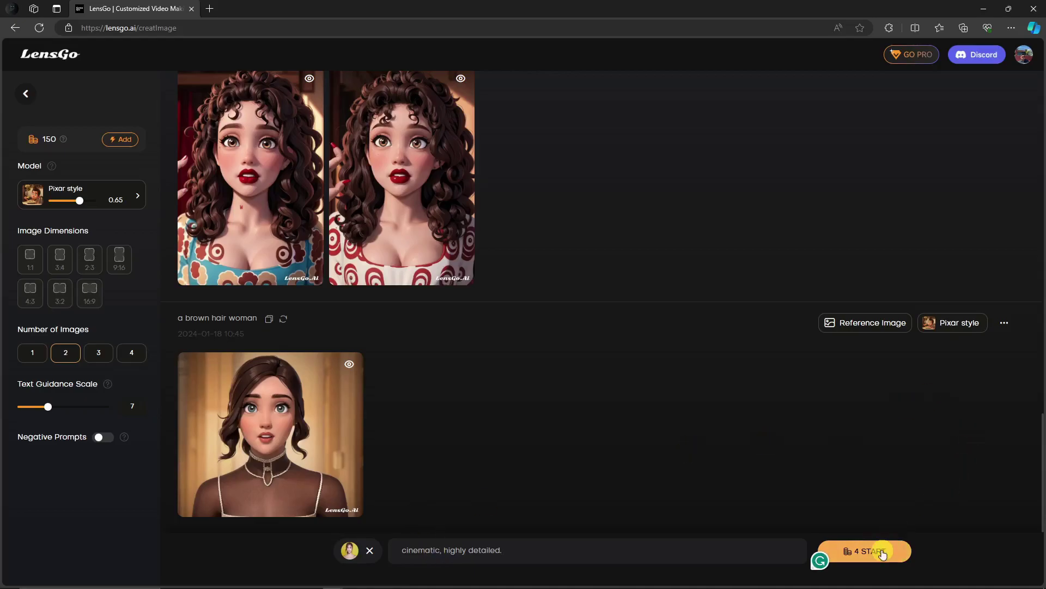
{"action": "left_click", "coordinate": [883, 553]}
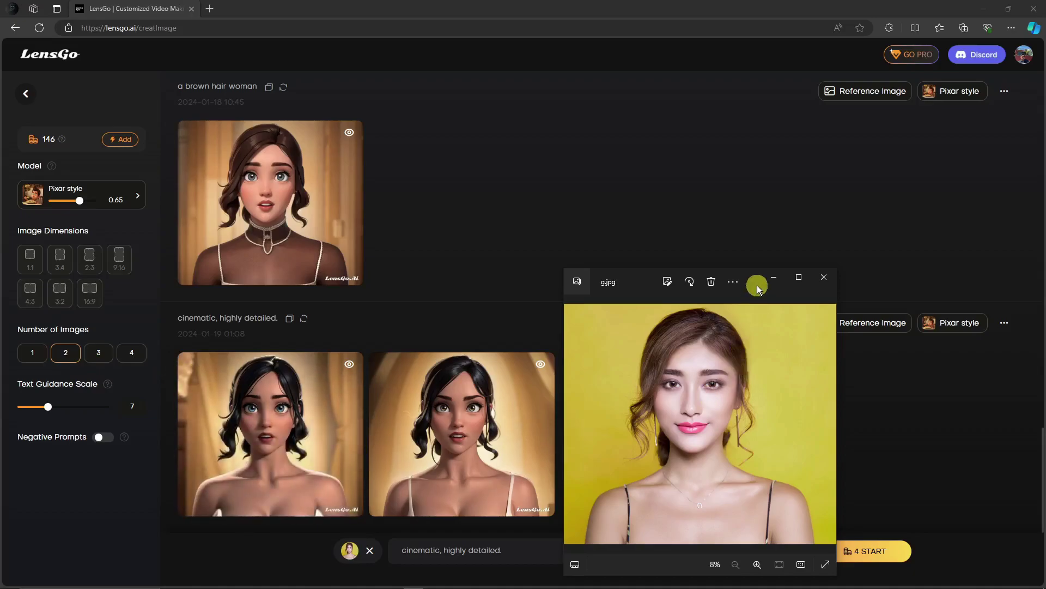
- Move the reference photo window up and shrink it
{"action": "left_click_drag", "start_coordinate": [743, 273], "coordinate": [745, 244]}
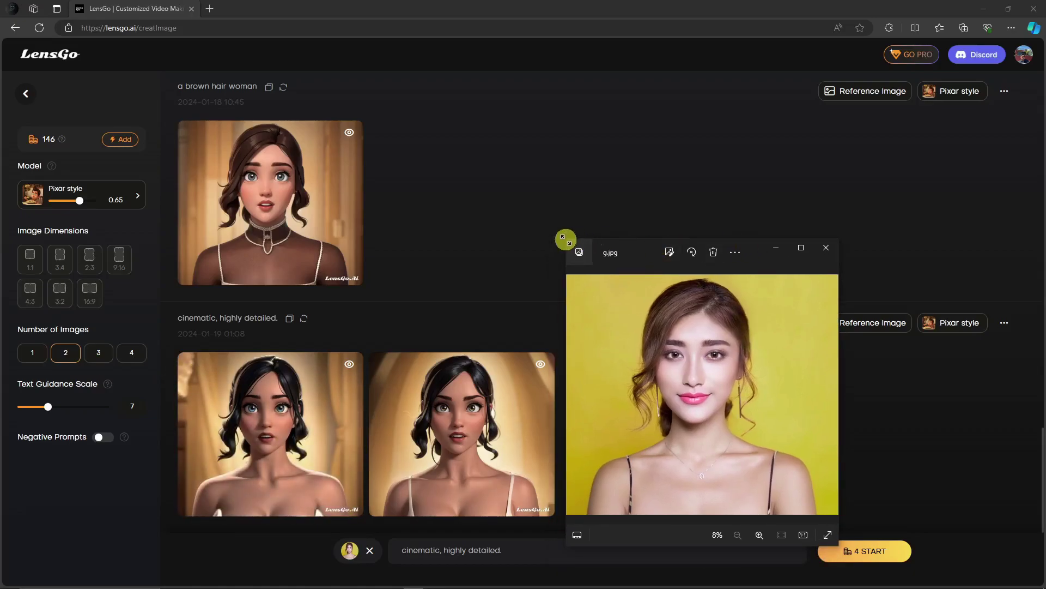
{"action": "left_click_drag", "start_coordinate": [565, 239], "coordinate": [577, 286]}
{"action": "left_click_drag", "start_coordinate": [756, 288], "coordinate": [747, 291]}
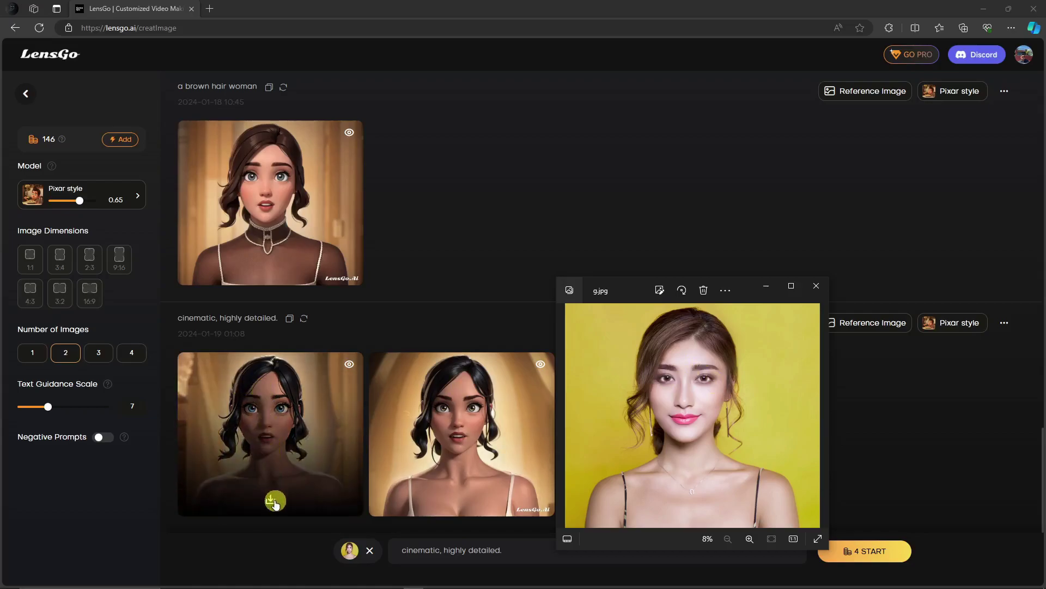
- Download the first Pixar portrait as PNG and briefly preview the second one
{"action": "left_click", "coordinate": [272, 502]}
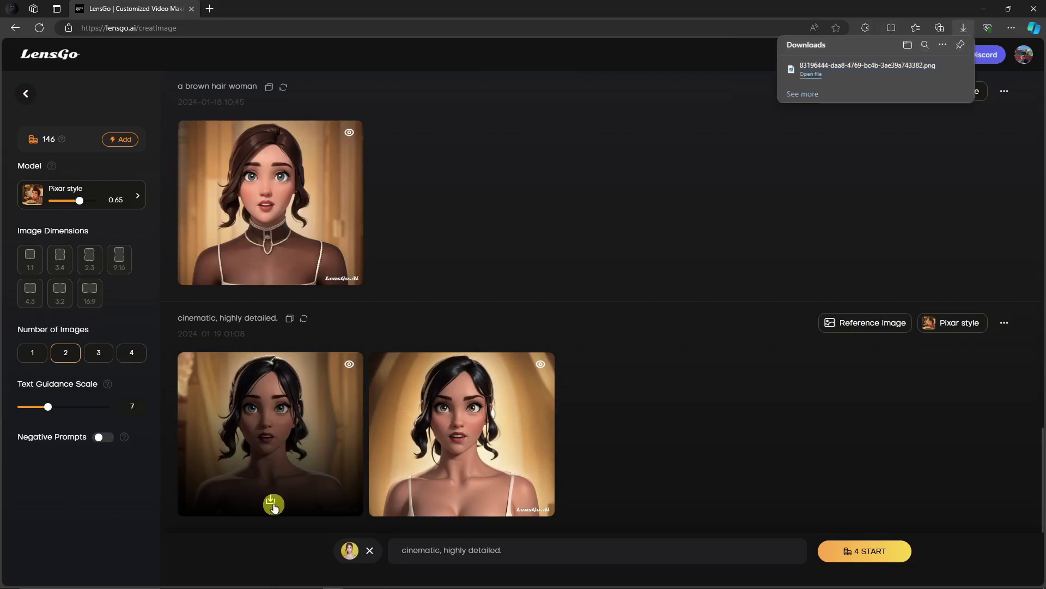
{"action": "left_click", "coordinate": [422, 418]}
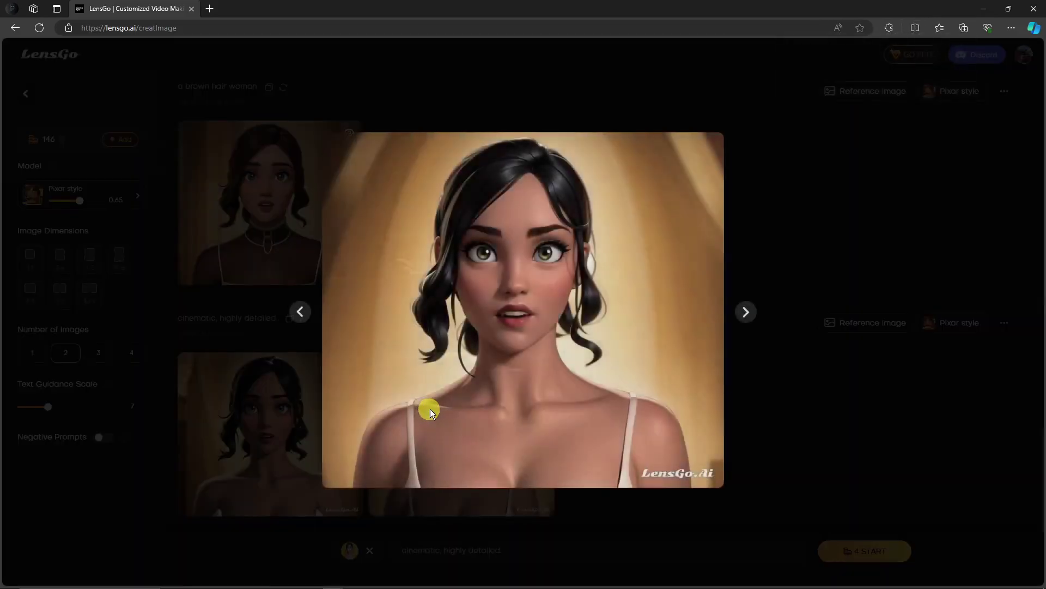
{"action": "left_click", "coordinate": [443, 407]}
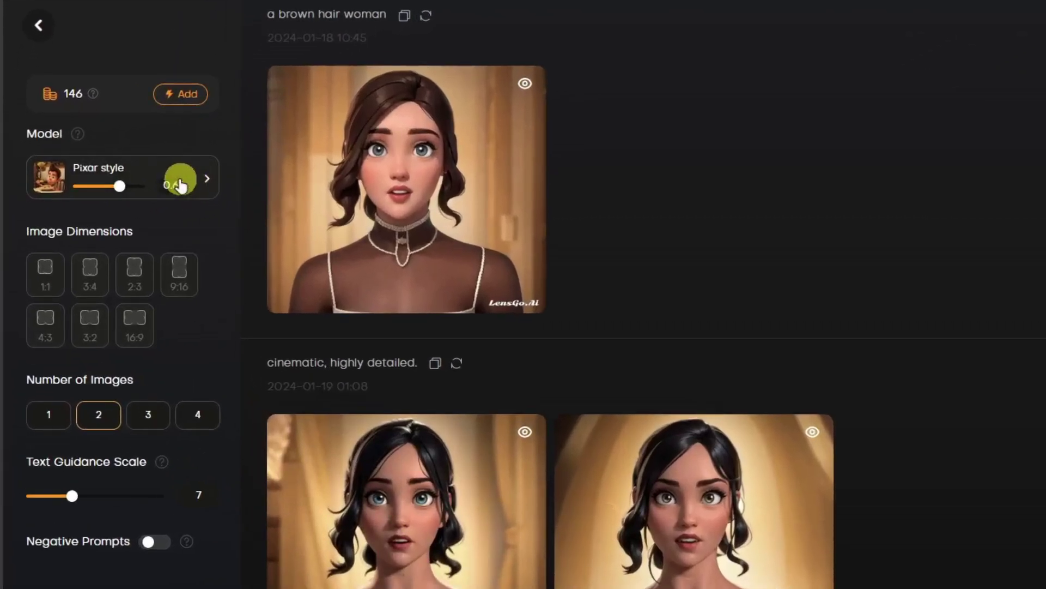
- Generate a single Vintage Comic Characters portrait with Number of Images set to 1
{"action": "left_click", "coordinate": [110, 169]}
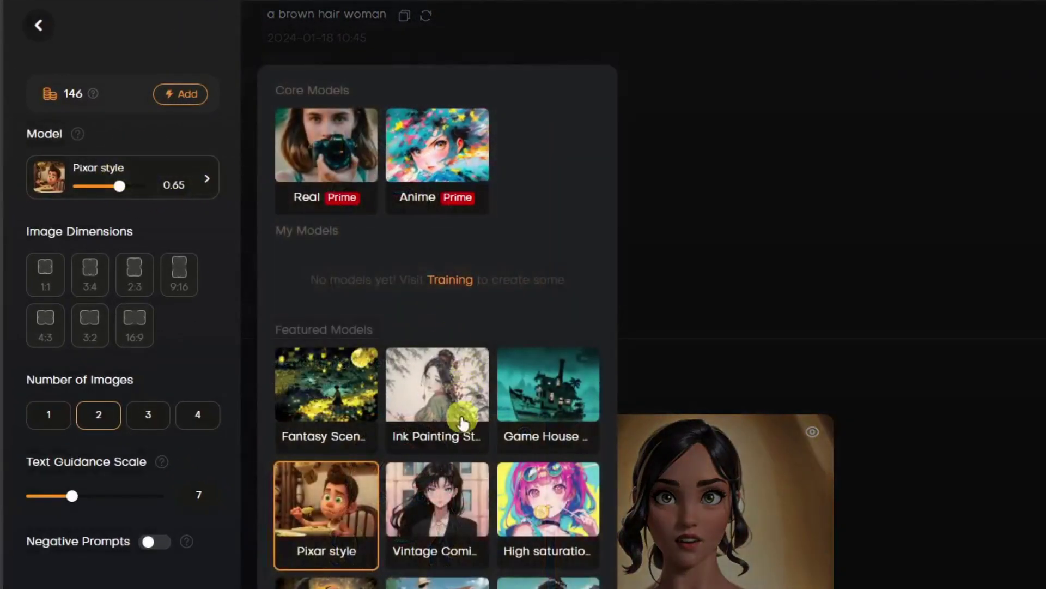
{"action": "left_click", "coordinate": [451, 521]}
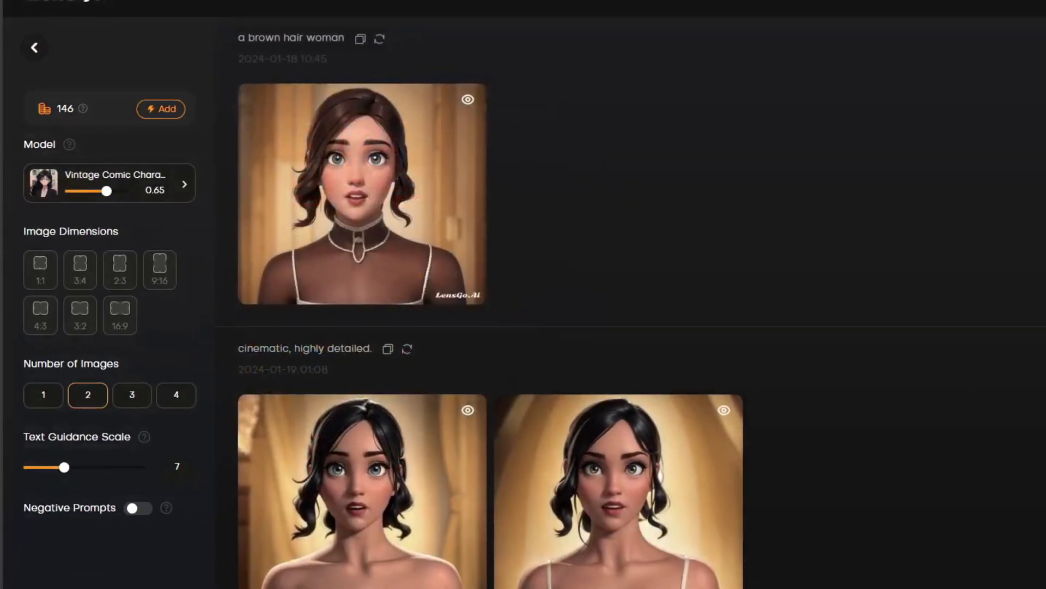
{"action": "mouse_move", "coordinate": [532, 588]}
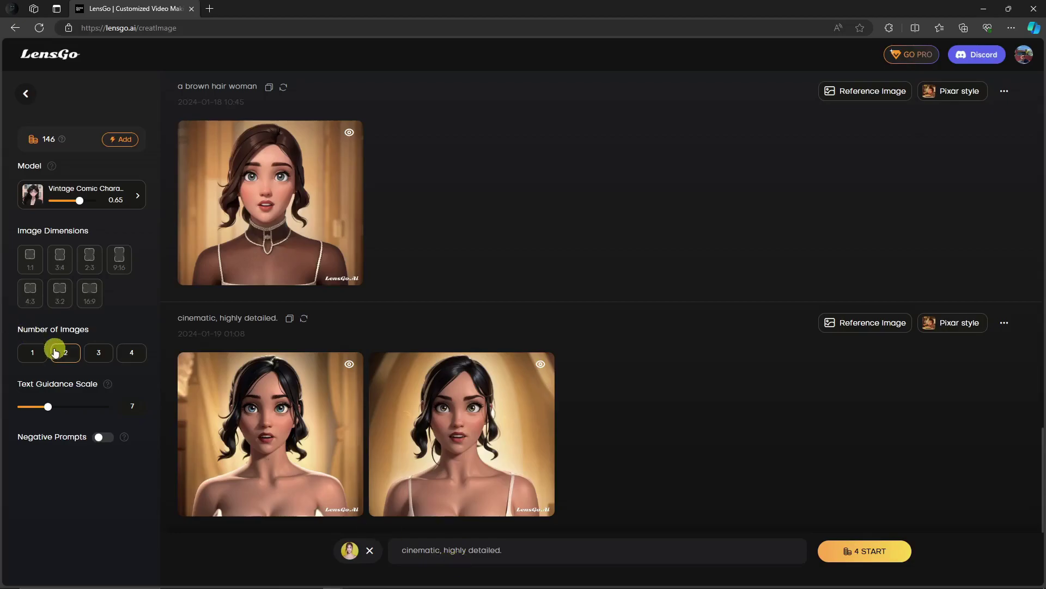
{"action": "left_click", "coordinate": [33, 354]}
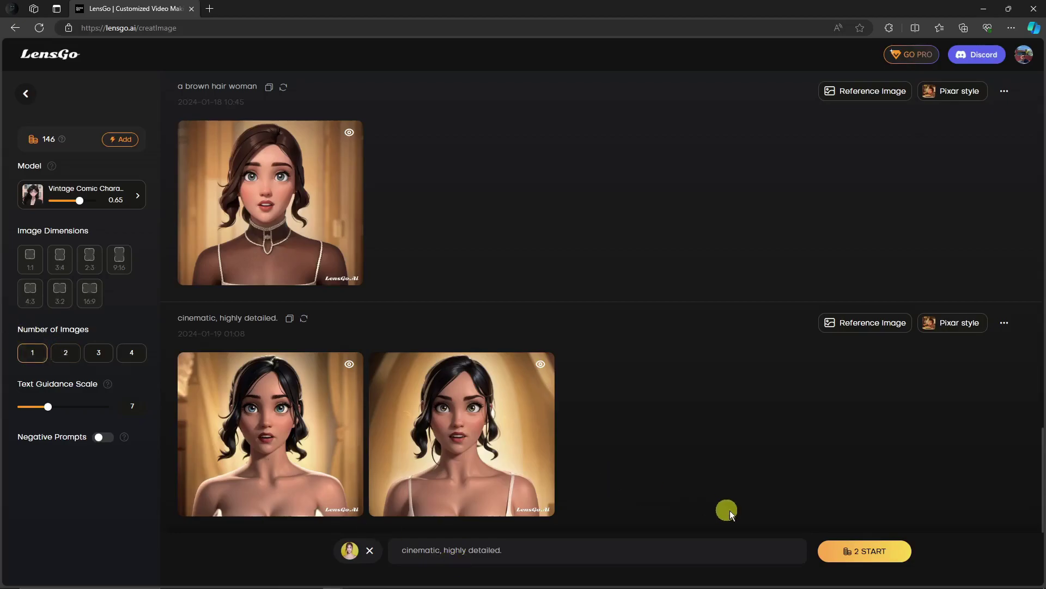
{"action": "left_click", "coordinate": [893, 557]}
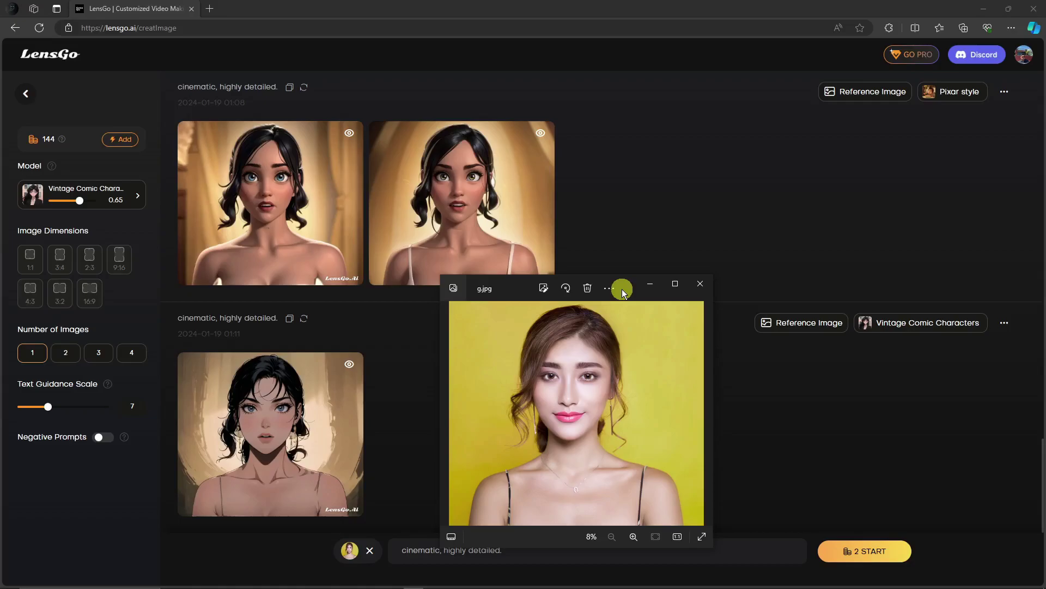
- Compare the enlarged vintage comic portrait with the reference photo, then close both
{"action": "left_click_drag", "start_coordinate": [626, 289], "coordinate": [668, 273]}
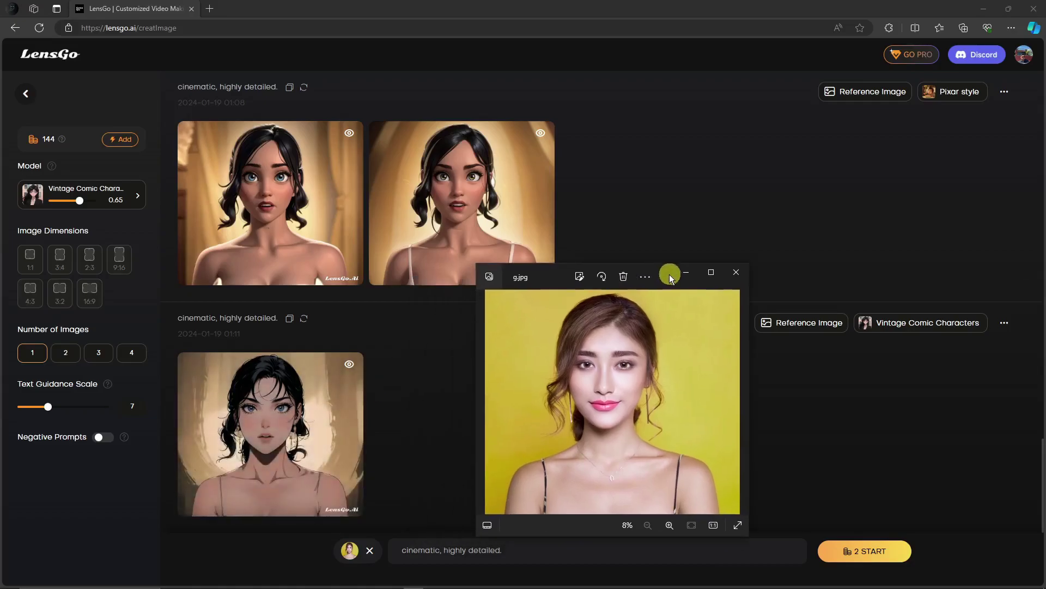
{"action": "left_click", "coordinate": [286, 421]}
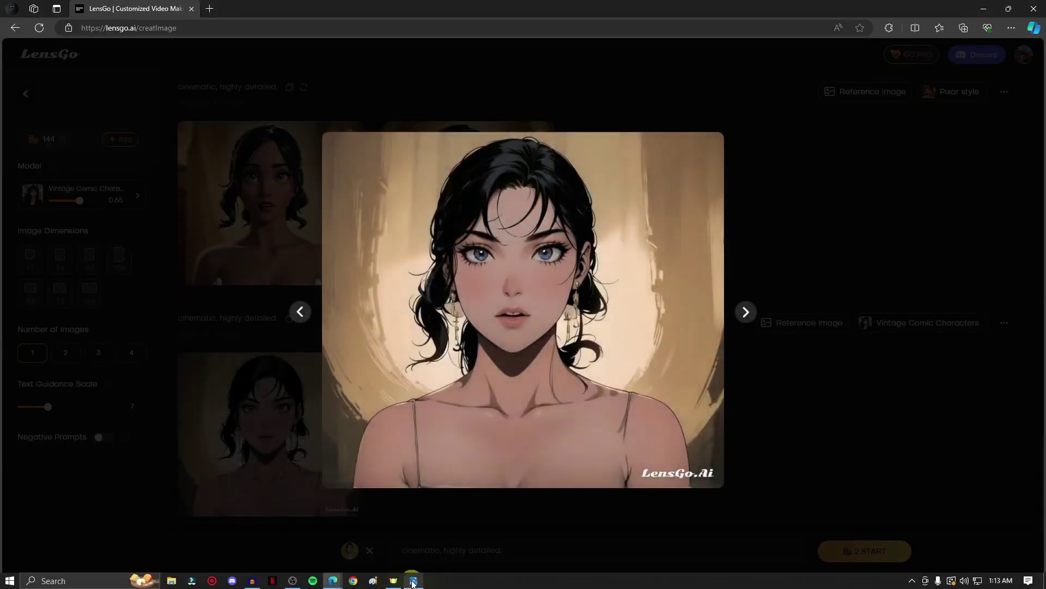
{"action": "left_click", "coordinate": [413, 581]}
{"action": "left_click_drag", "start_coordinate": [664, 277], "coordinate": [909, 165]}
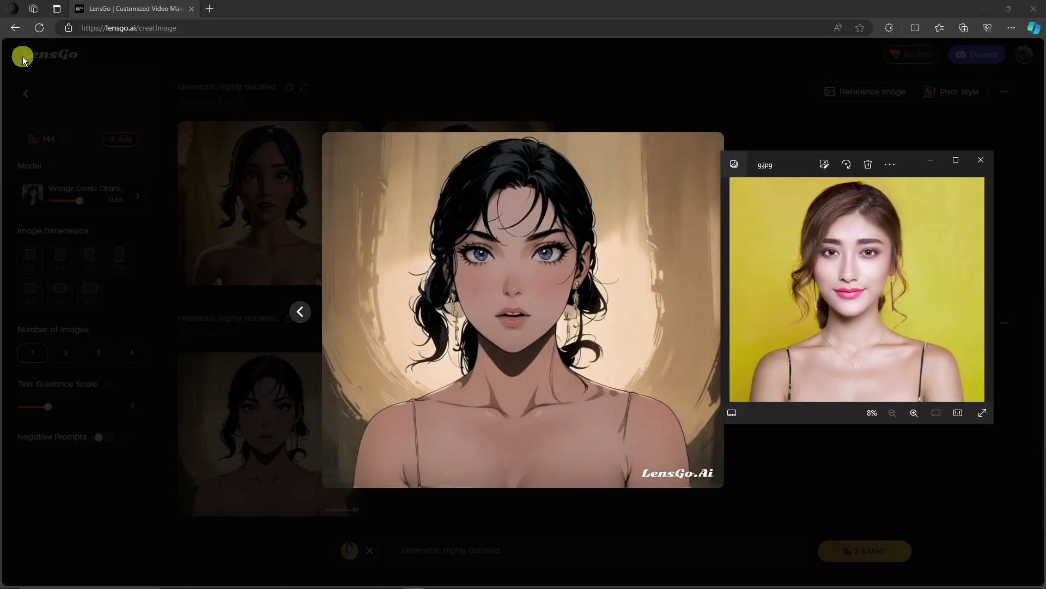
{"action": "left_click", "coordinate": [932, 161]}
{"action": "left_click", "coordinate": [817, 264]}
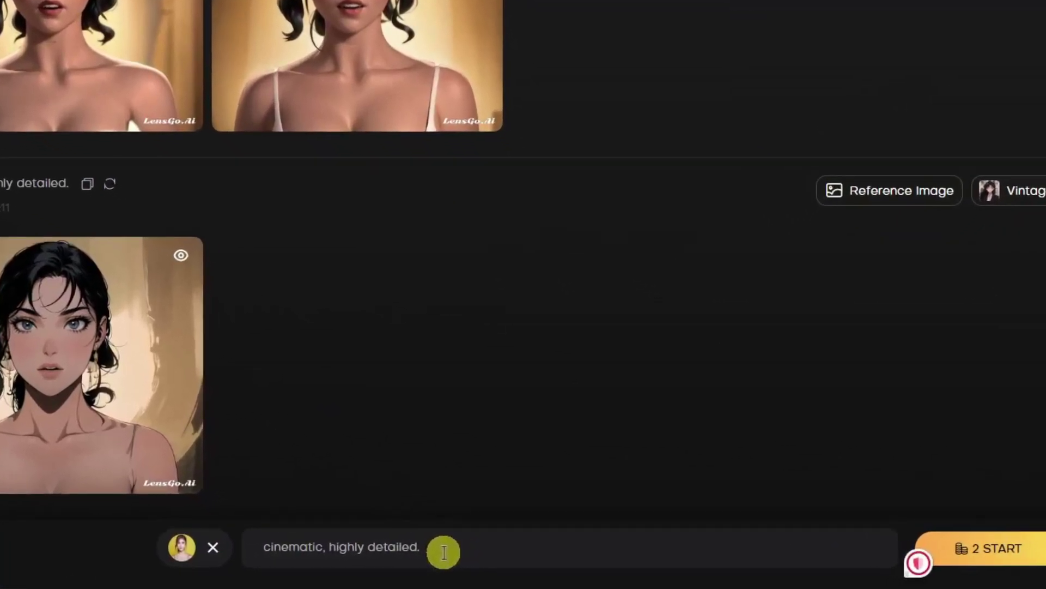
- Extend the prompt to 'cinematic, highly detailed, smile, rain and storm.' and generate
{"action": "left_click", "coordinate": [444, 552]}
{"action": "key", "text": "BackSpace"}
{"action": "type", "text": ", smile, rain and "}
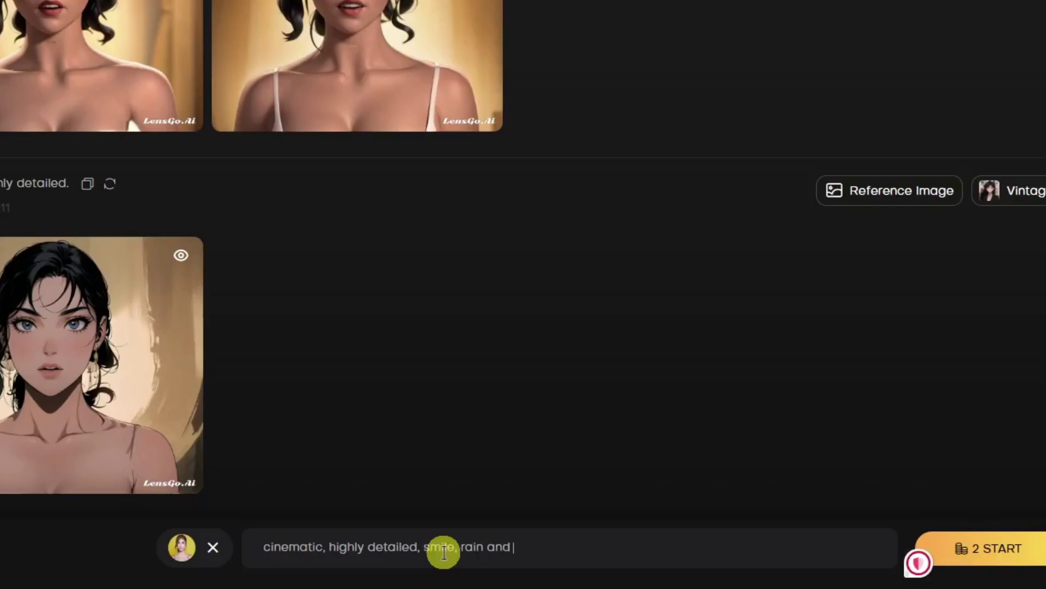
{"action": "type", "text": "storm."}
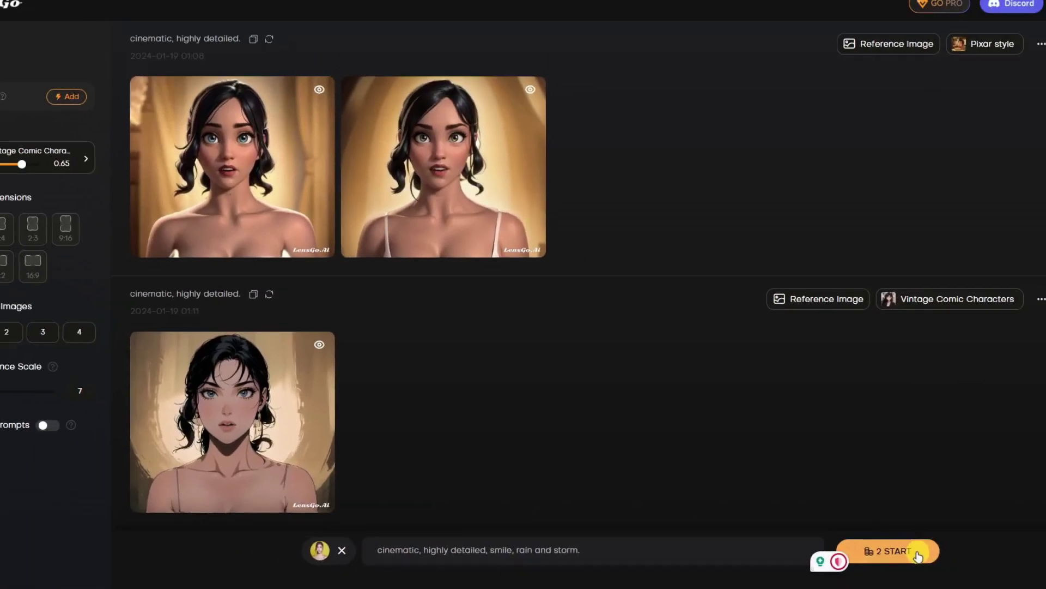
{"action": "left_click", "coordinate": [919, 555]}
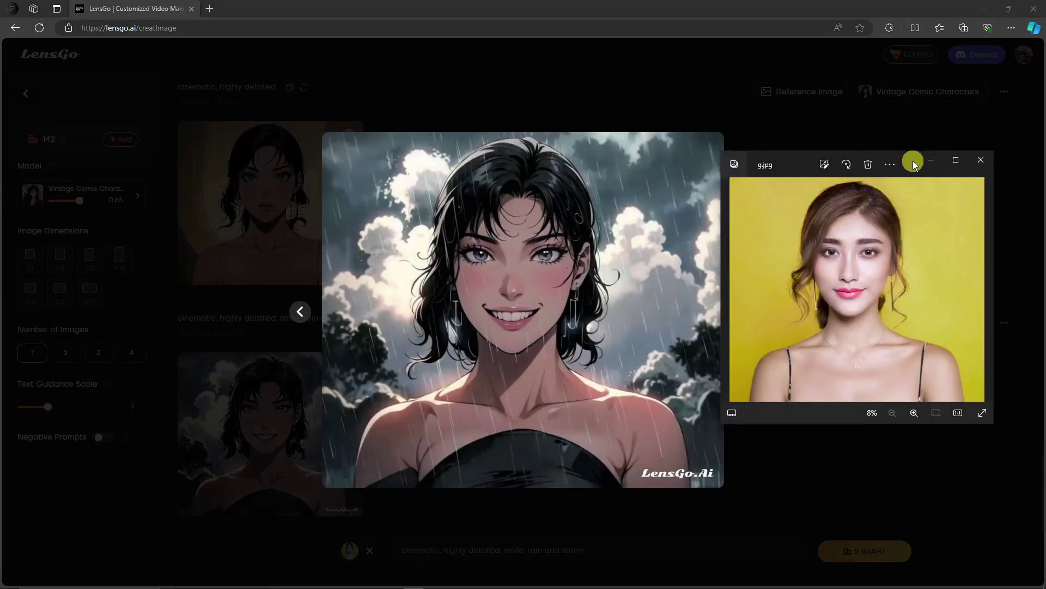
- Close the rainstorm portrait preview and download the smiling rainstorm portrait as PNG
{"action": "left_click_drag", "start_coordinate": [913, 161], "coordinate": [917, 145]}
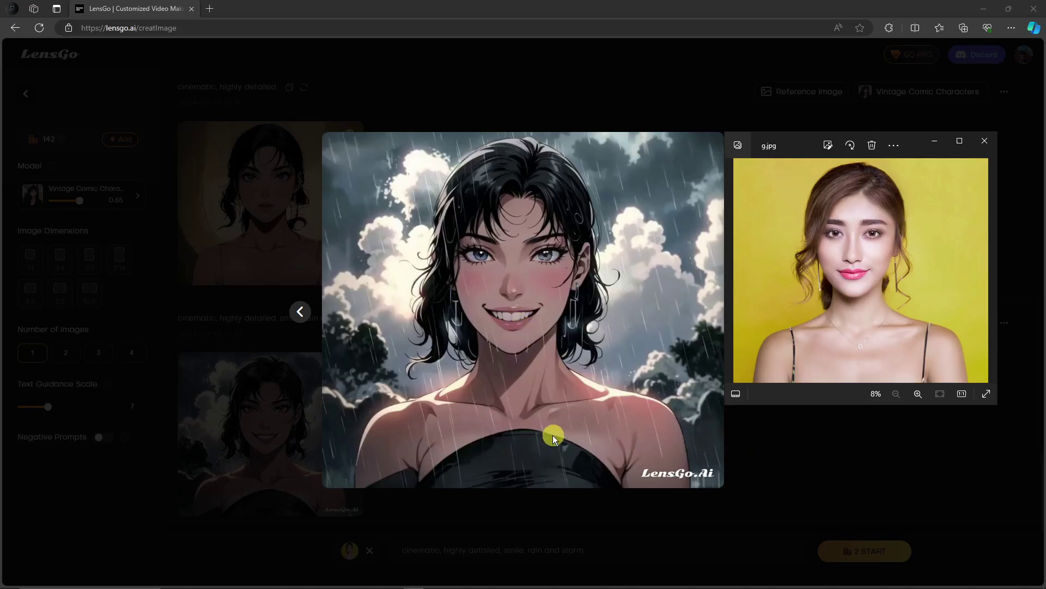
{"action": "left_click", "coordinate": [783, 443]}
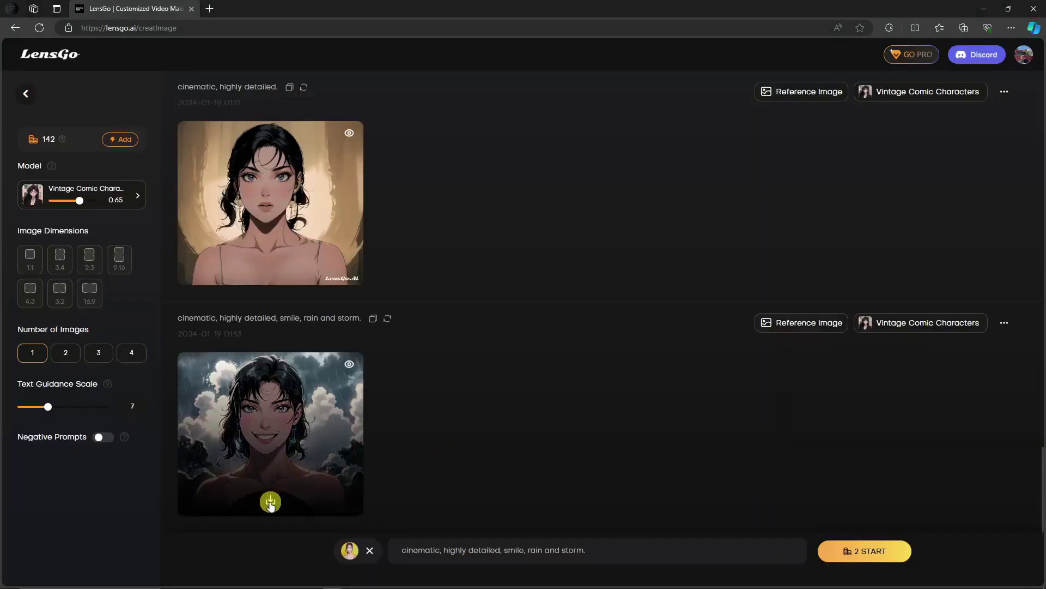
{"action": "left_click", "coordinate": [271, 502]}
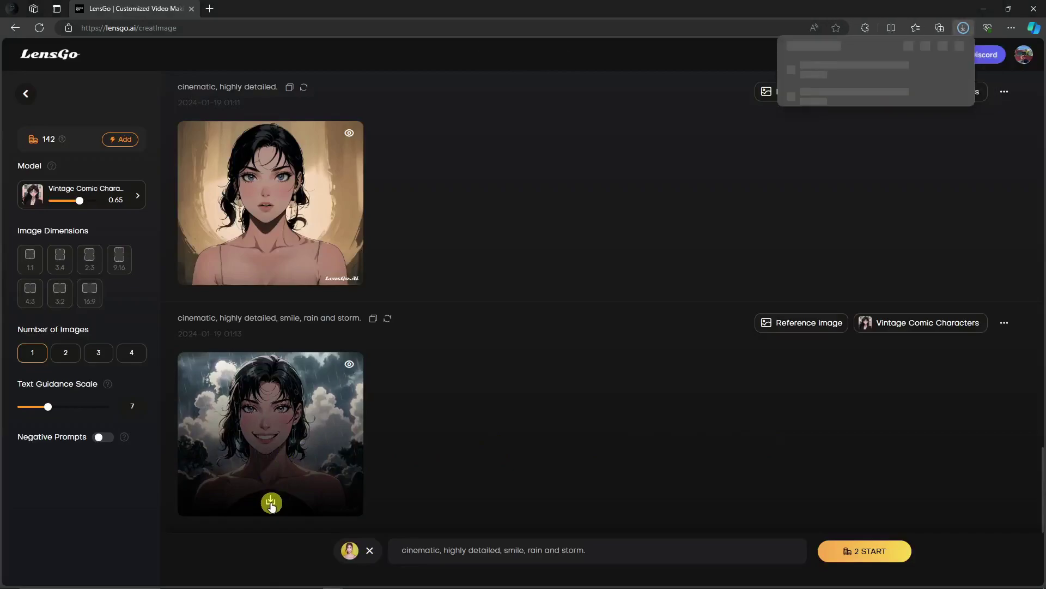